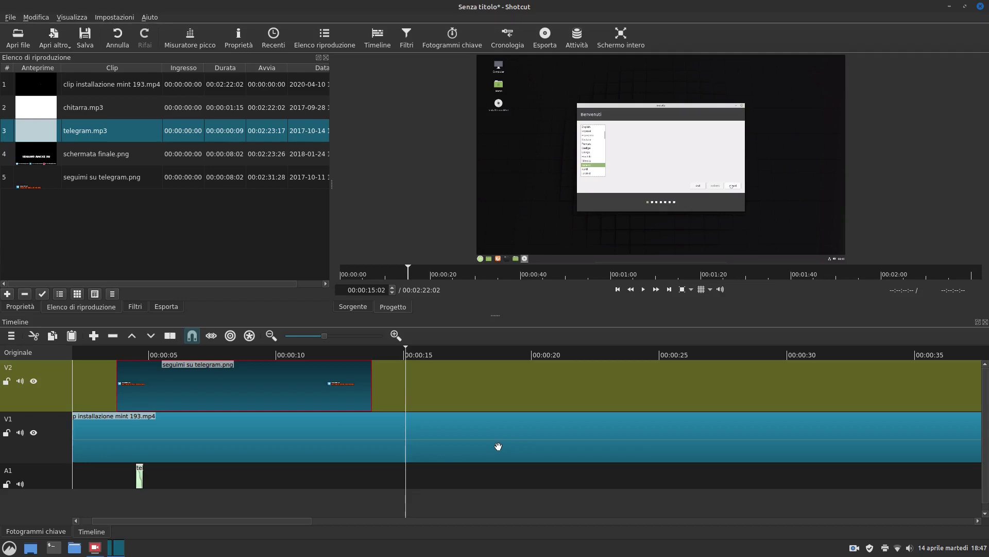
- Open Personalizziamo Linux Mint 19.3.mp4 from the Progetto recensione linux mint 19.3 folder and add it to the playlist
{"action": "scroll", "coordinate": [498, 446], "scroll_direction": "up", "scroll_amount": 1}
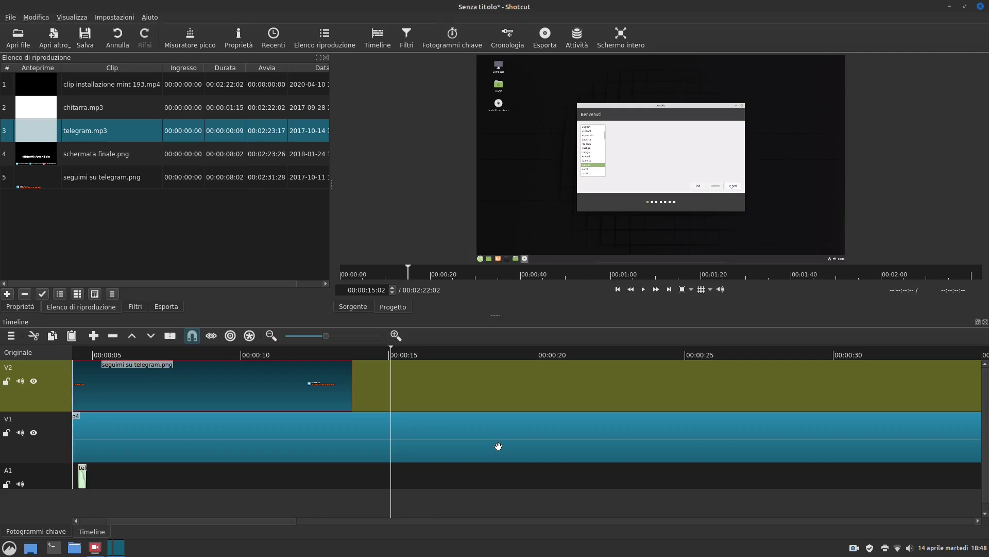
{"action": "left_click", "coordinate": [29, 38]}
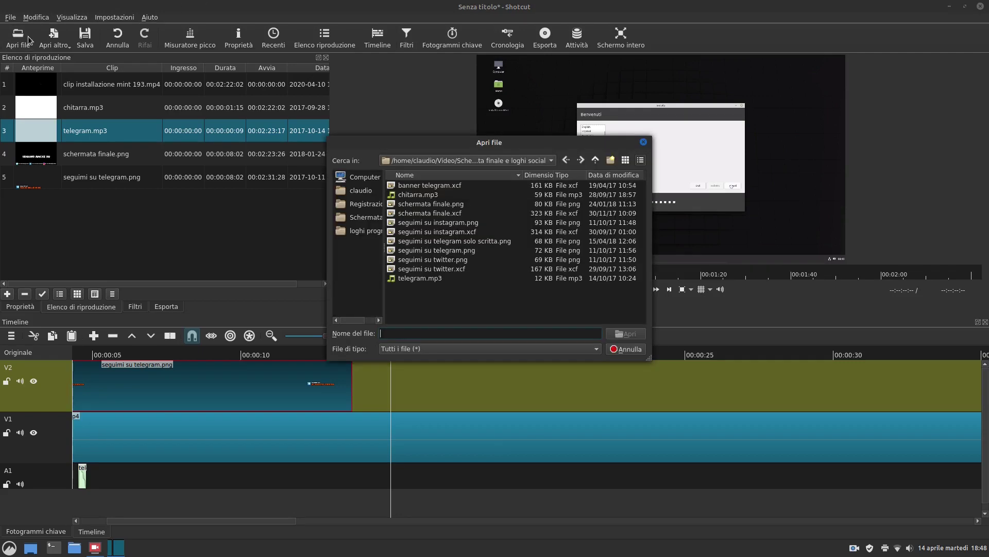
{"action": "left_click", "coordinate": [366, 204]}
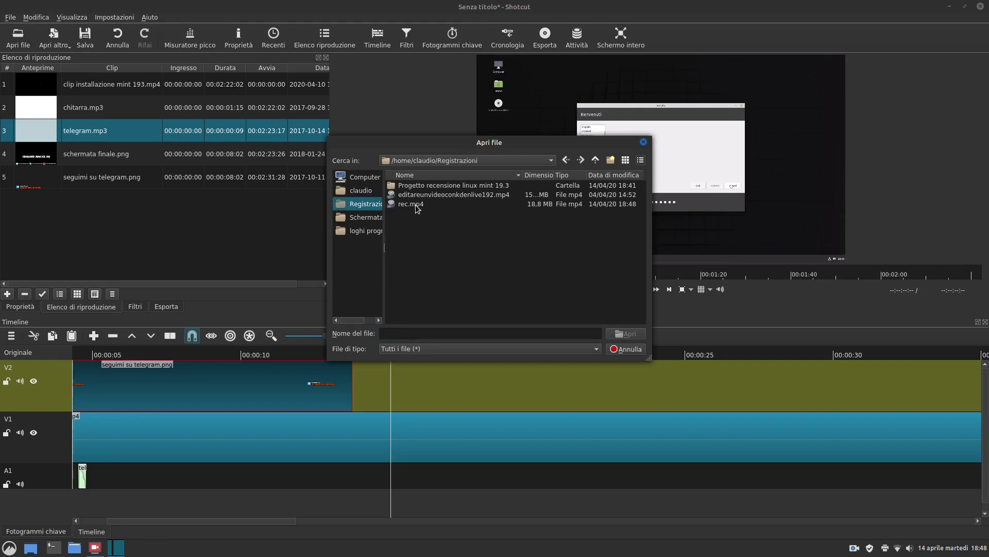
{"action": "double_click", "coordinate": [438, 187]}
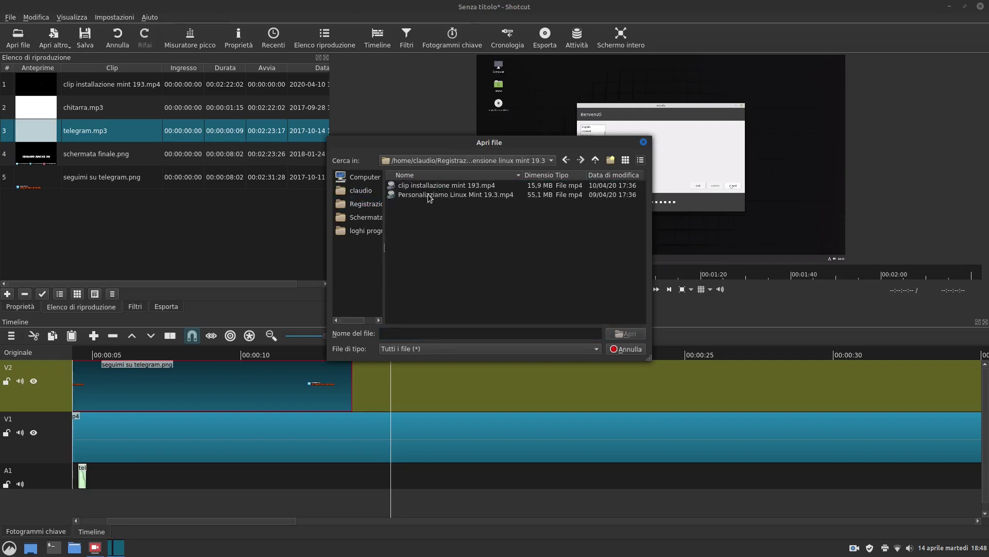
{"action": "left_click", "coordinate": [428, 194]}
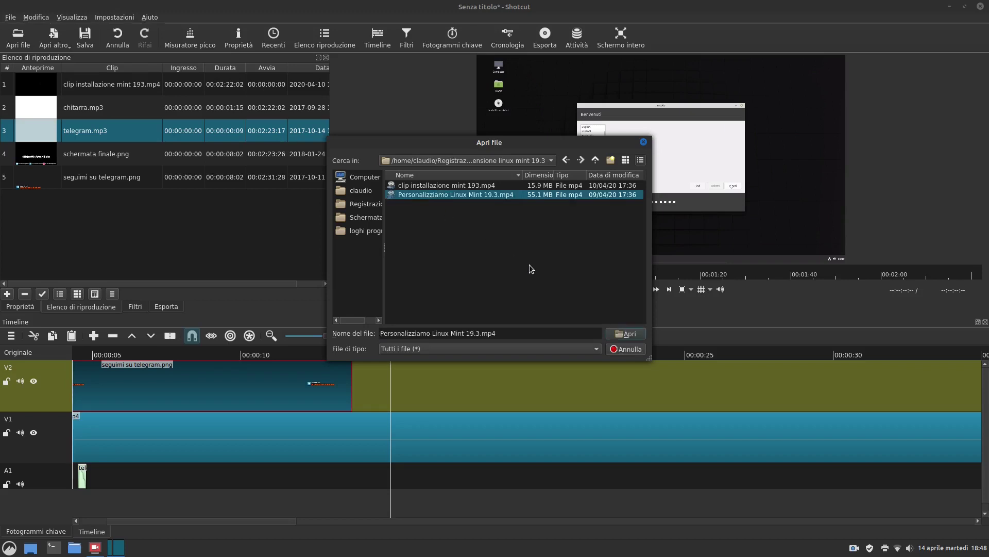
{"action": "left_click", "coordinate": [626, 334]}
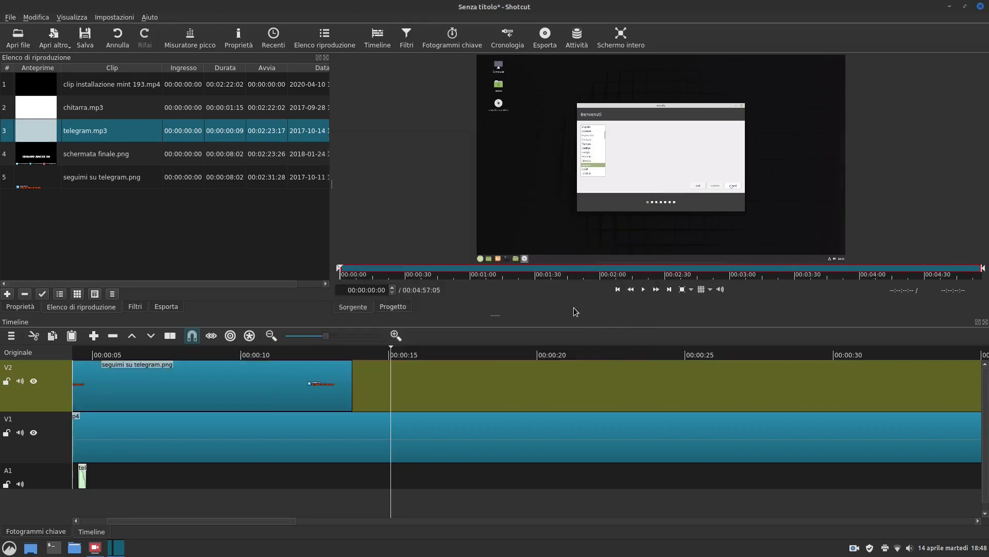
{"action": "left_click_drag", "start_coordinate": [643, 150], "coordinate": [233, 251]}
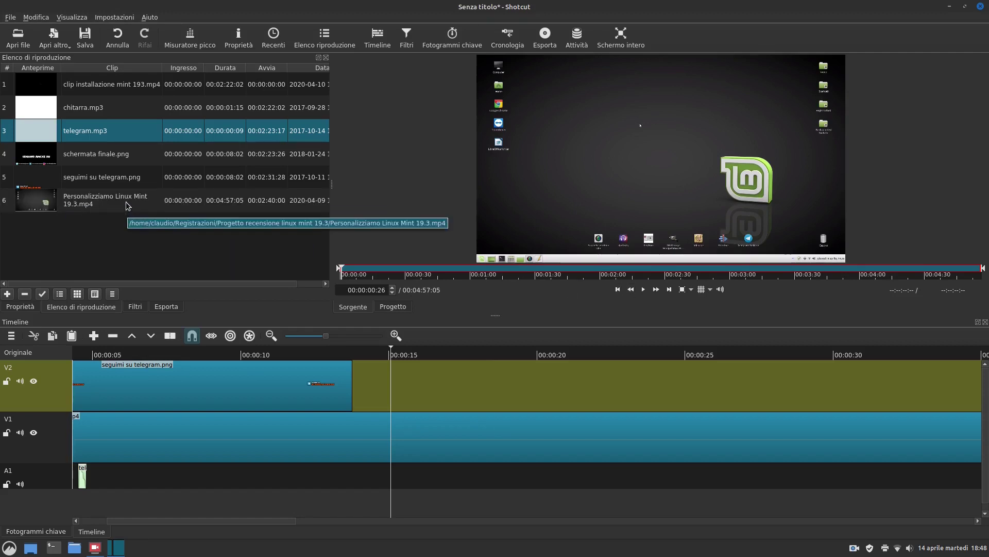
- Split the V1 clip at 00:00:15:23 and 00:00:23:25 and lift out the section between, leaving a gap
{"action": "left_click", "coordinate": [407, 444]}
{"action": "left_click", "coordinate": [405, 437]}
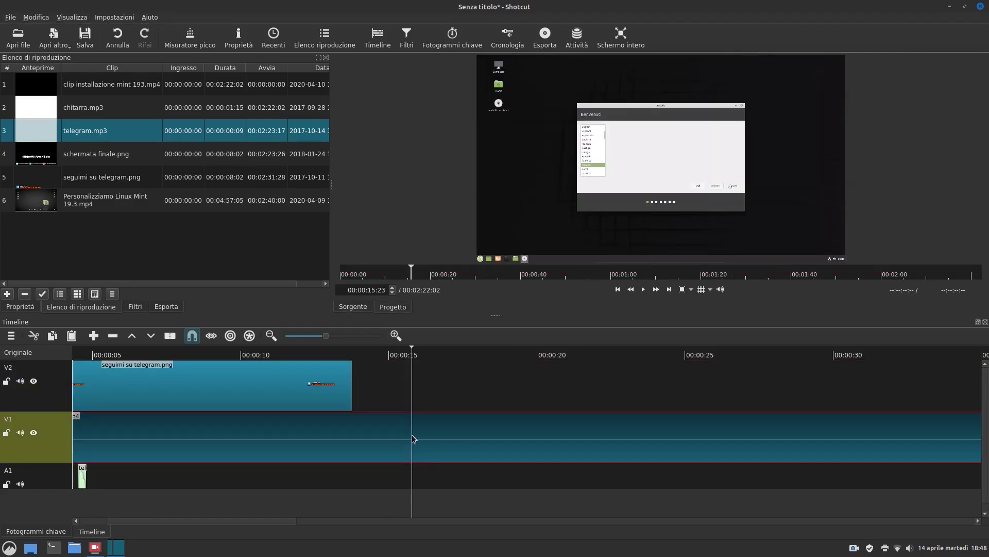
{"action": "key", "text": "s"}
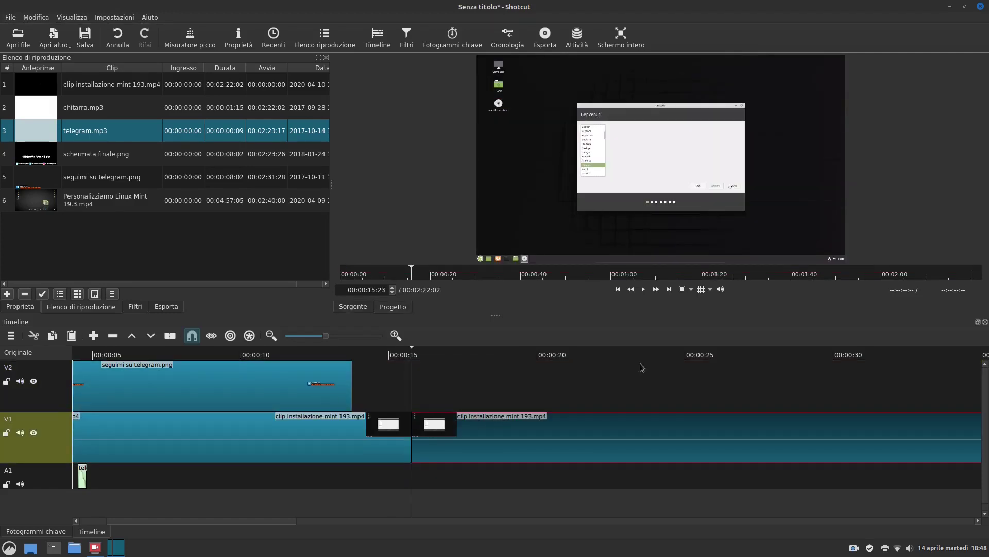
{"action": "left_click", "coordinate": [651, 357]}
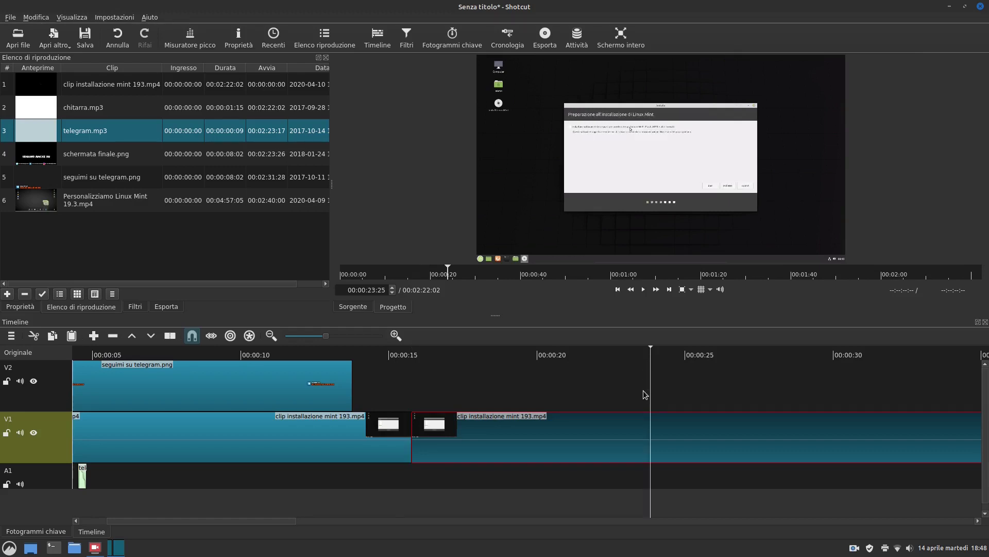
{"action": "key", "text": "s"}
{"action": "left_click", "coordinate": [593, 444]}
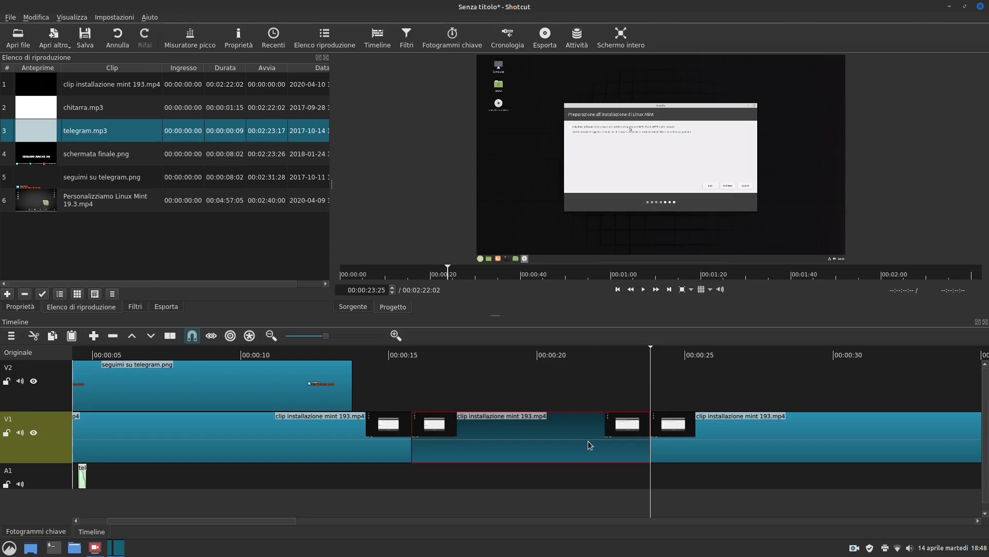
{"action": "key", "text": "Delete"}
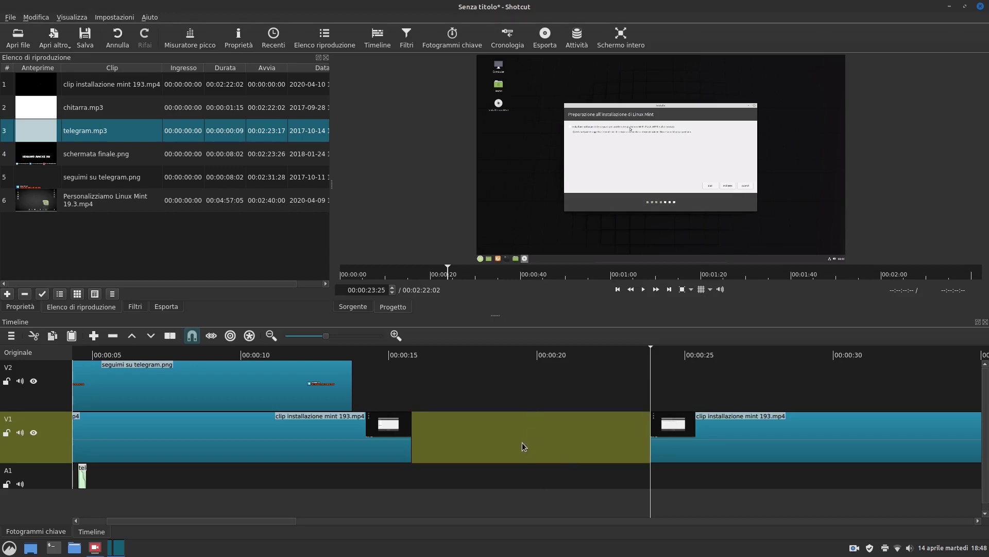
- Place Personalizziamo Linux Mint 19.3.mp4 on V2 at the V1 gap's start and cut off everything beyond 00:00:23:25
{"action": "left_click_drag", "start_coordinate": [72, 206], "coordinate": [465, 377]}
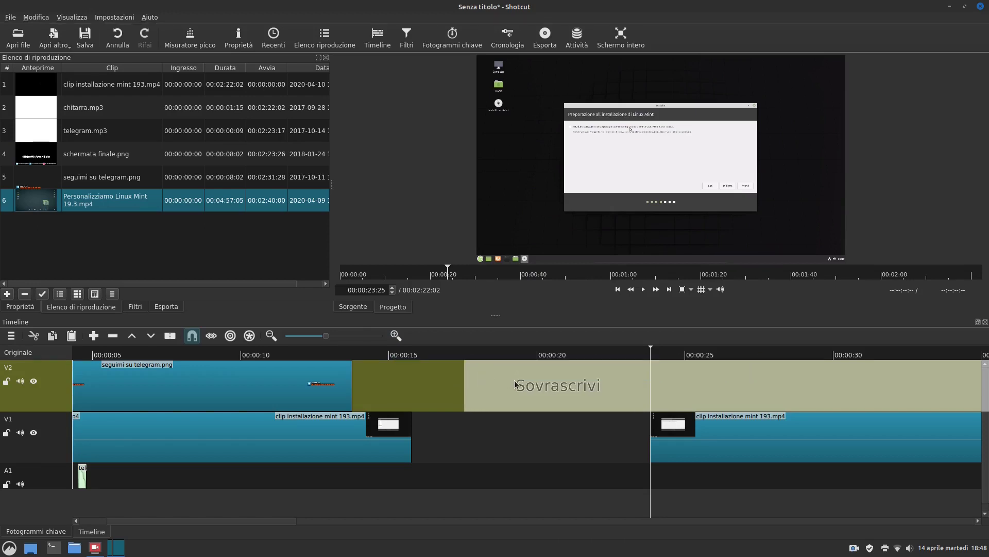
{"action": "left_click_drag", "start_coordinate": [589, 387], "coordinate": [509, 390]}
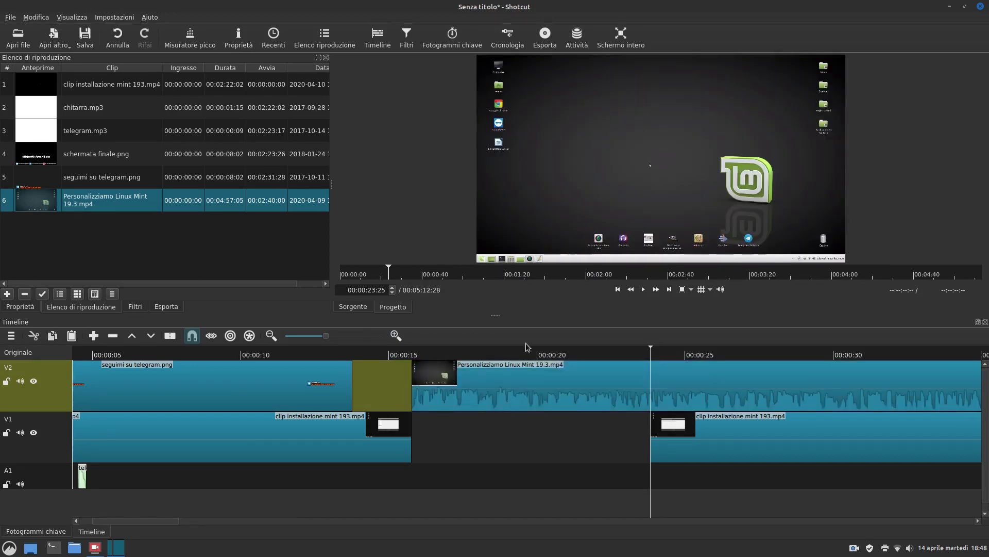
{"action": "left_click", "coordinate": [661, 380]}
{"action": "key", "text": "s"}
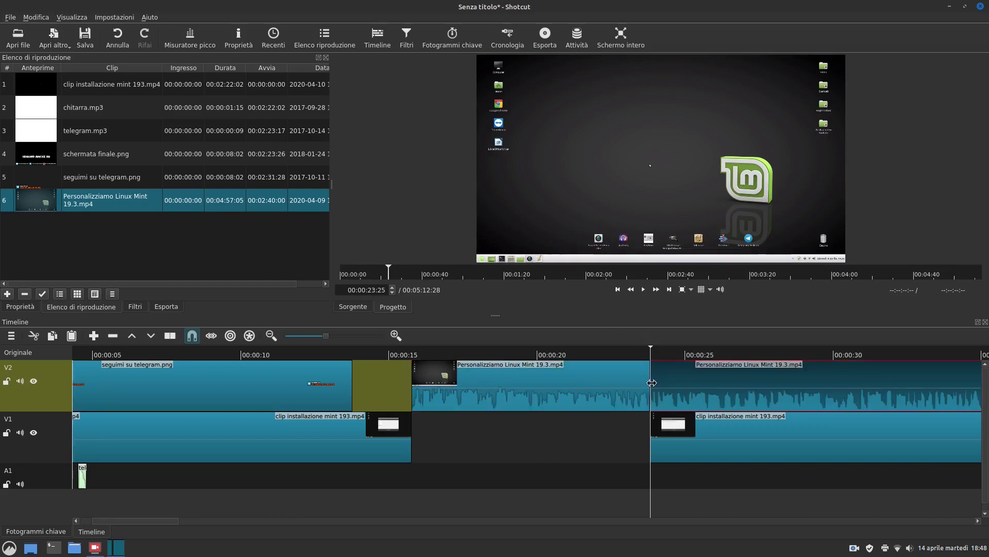
{"action": "right_click", "coordinate": [668, 378]}
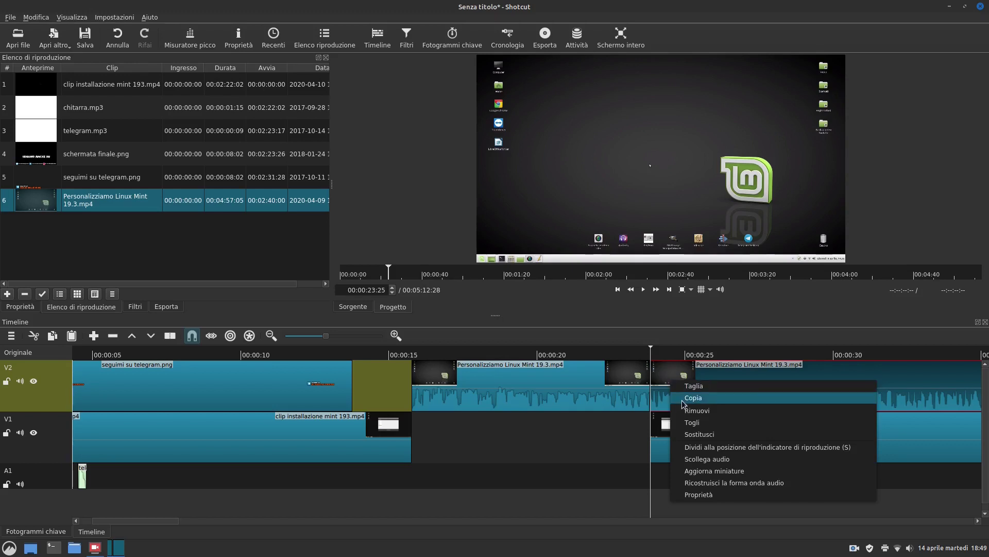
{"action": "left_click", "coordinate": [684, 411]}
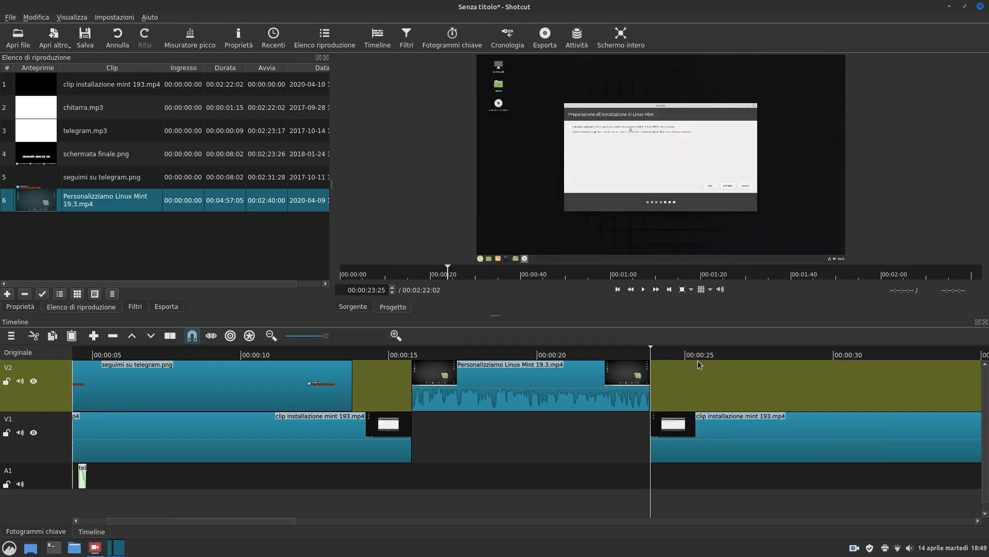
- Move the trimmed Personalizziamo Linux Mint 19.3 clip down into the V1 gap and preview the inserted section
{"action": "left_click_drag", "start_coordinate": [572, 402], "coordinate": [570, 426]}
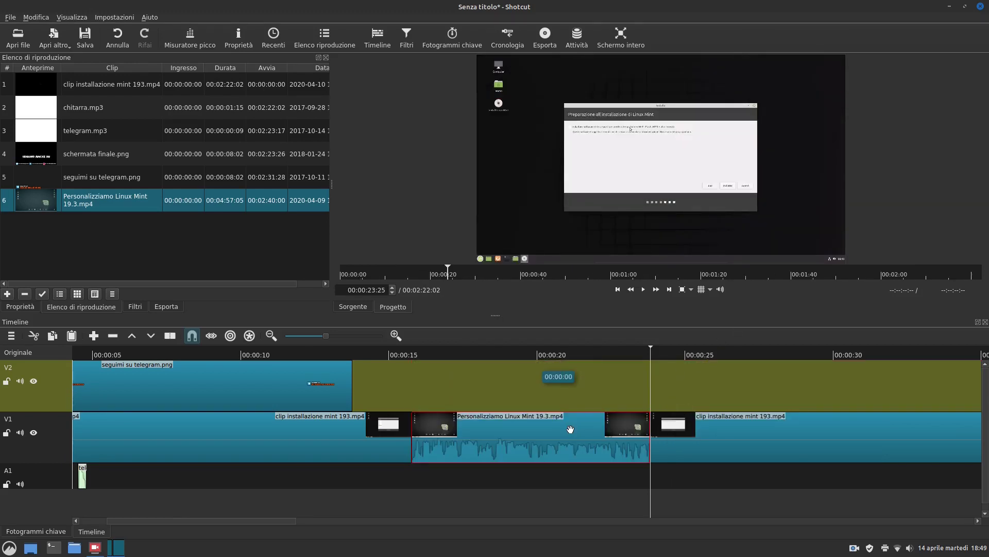
{"action": "left_click", "coordinate": [378, 393]}
{"action": "key", "text": "space"}
{"action": "key", "text": "space"}
{"action": "left_click", "coordinate": [709, 401]}
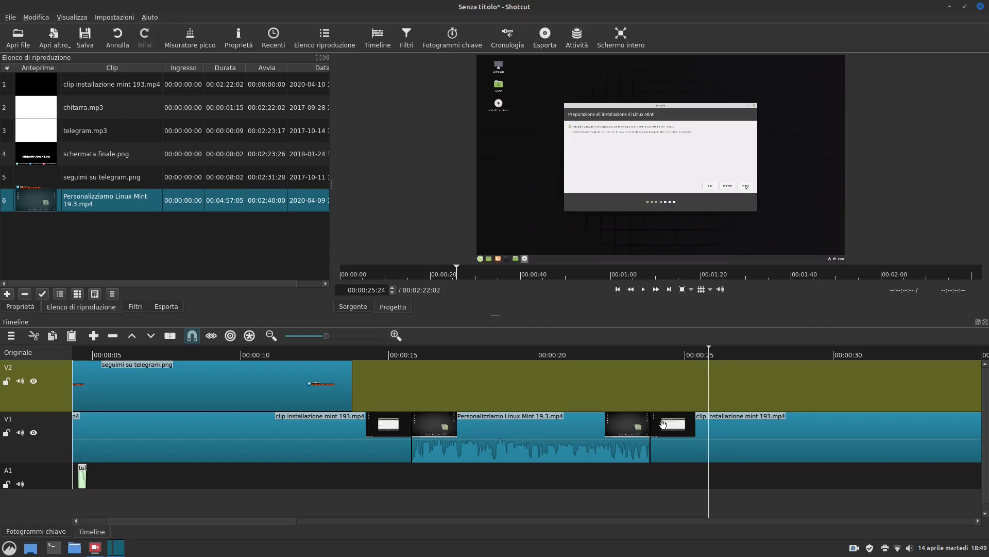
{"action": "left_click_drag", "start_coordinate": [512, 399], "coordinate": [452, 365]}
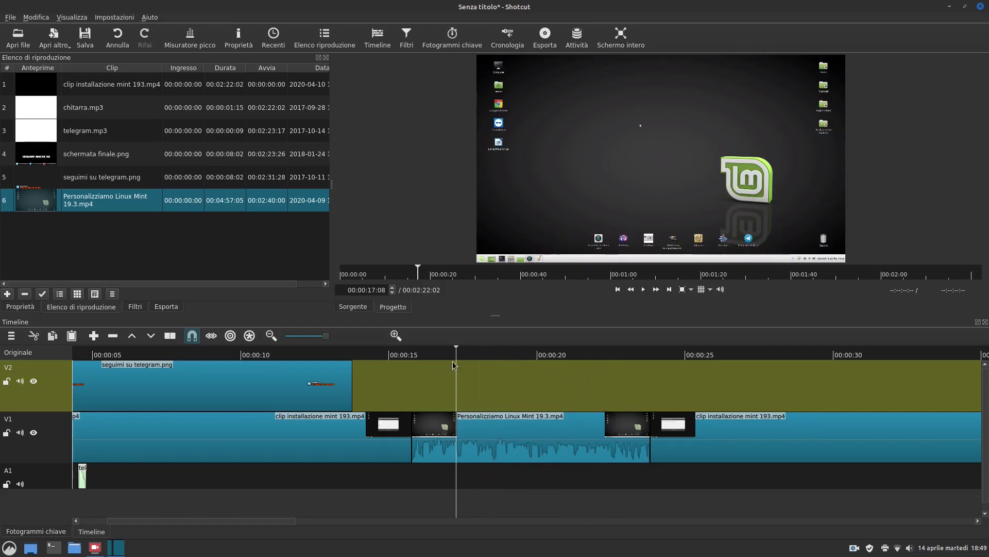
- Turn off audio scrubbing (Scorri audio) and scrub through the inserted clip
{"action": "left_click", "coordinate": [72, 17]}
{"action": "mouse_move", "coordinate": [114, 18]}
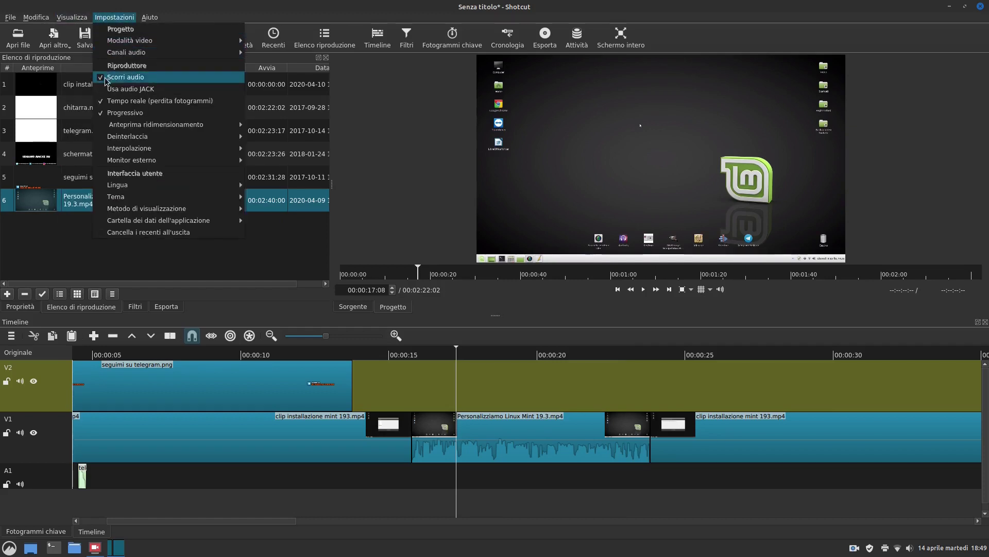
{"action": "left_click", "coordinate": [123, 77]}
{"action": "left_click", "coordinate": [481, 353]}
{"action": "mouse_move", "coordinate": [498, 353]}
{"action": "left_mouse_down"}
{"action": "mouse_move", "coordinate": [600, 355]}
{"action": "mouse_move", "coordinate": [480, 355]}
{"action": "left_mouse_up"}
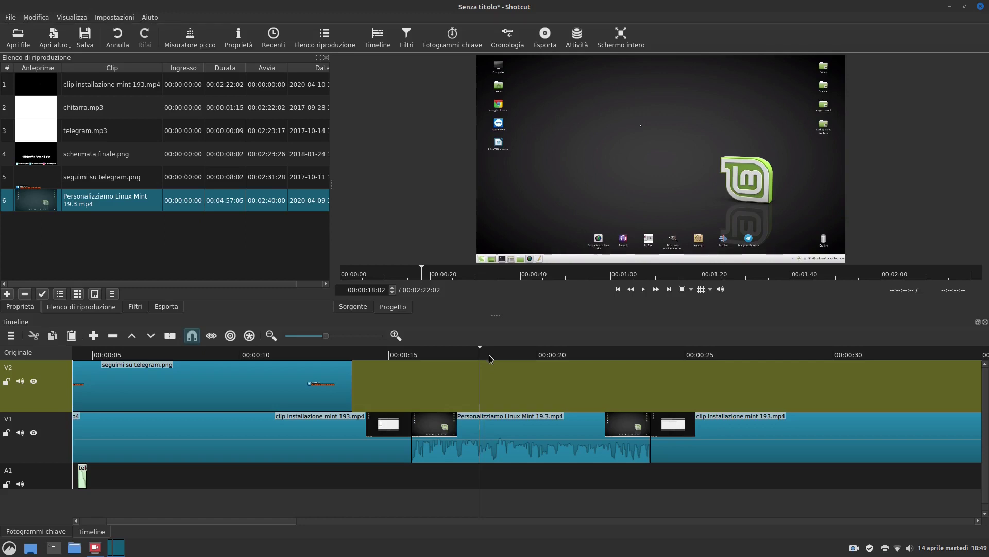
{"action": "left_click_drag", "start_coordinate": [509, 353], "coordinate": [531, 353]}
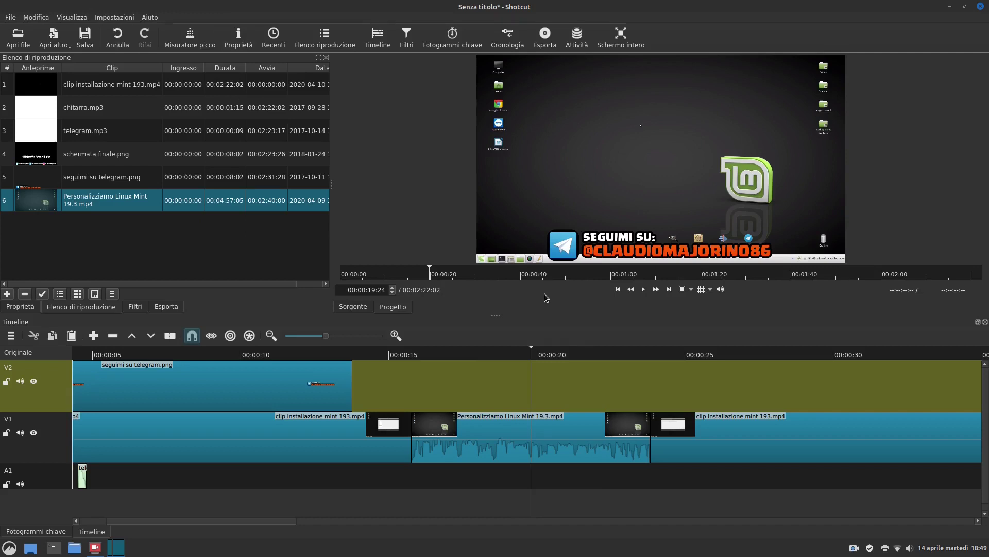
- Turn audio scrubbing back on and scrub the playhead to 00:00:20:01
{"action": "left_click", "coordinate": [114, 17]}
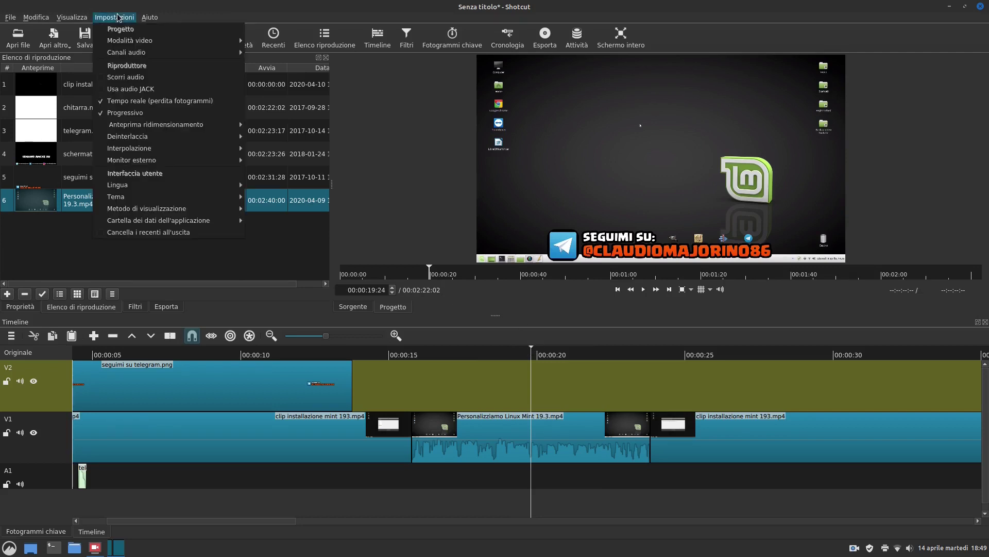
{"action": "left_click", "coordinate": [112, 83]}
{"action": "left_click_drag", "start_coordinate": [531, 355], "coordinate": [540, 373]}
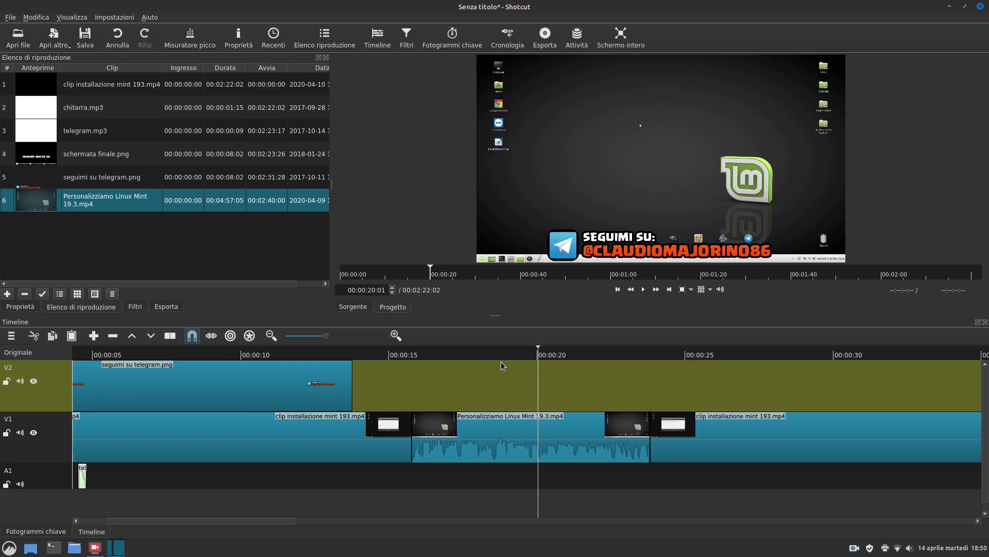
- Split the last V1 clip at 00:02:20:05 and delete its tail end
{"action": "left_click_drag", "start_coordinate": [292, 521], "coordinate": [987, 465]}
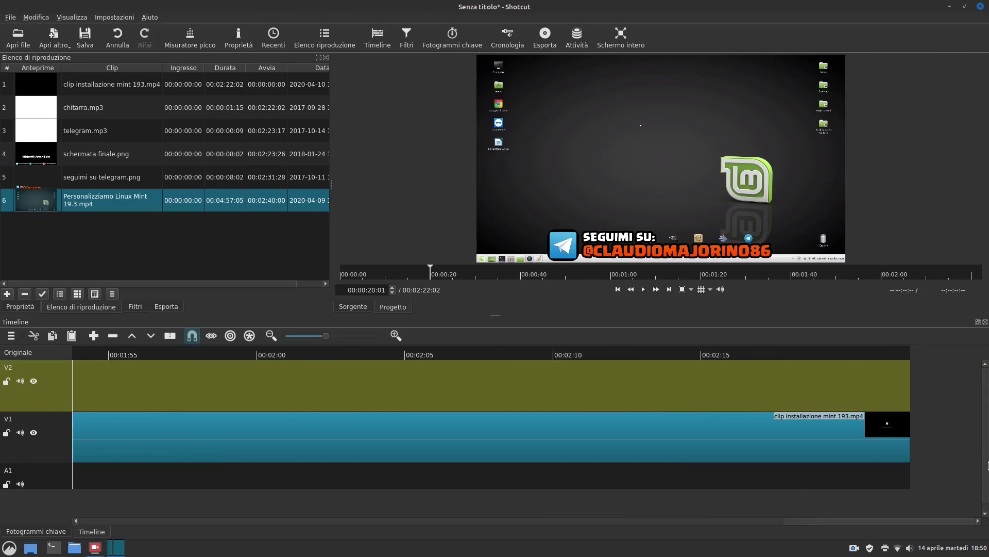
{"action": "left_click_drag", "start_coordinate": [878, 389], "coordinate": [853, 404]}
{"action": "left_click", "coordinate": [859, 448]}
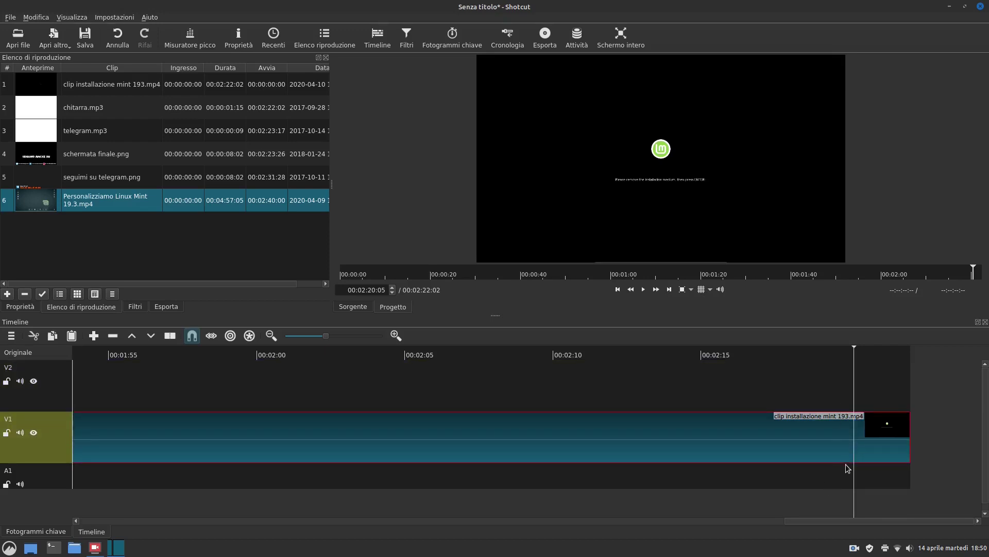
{"action": "key", "text": "s"}
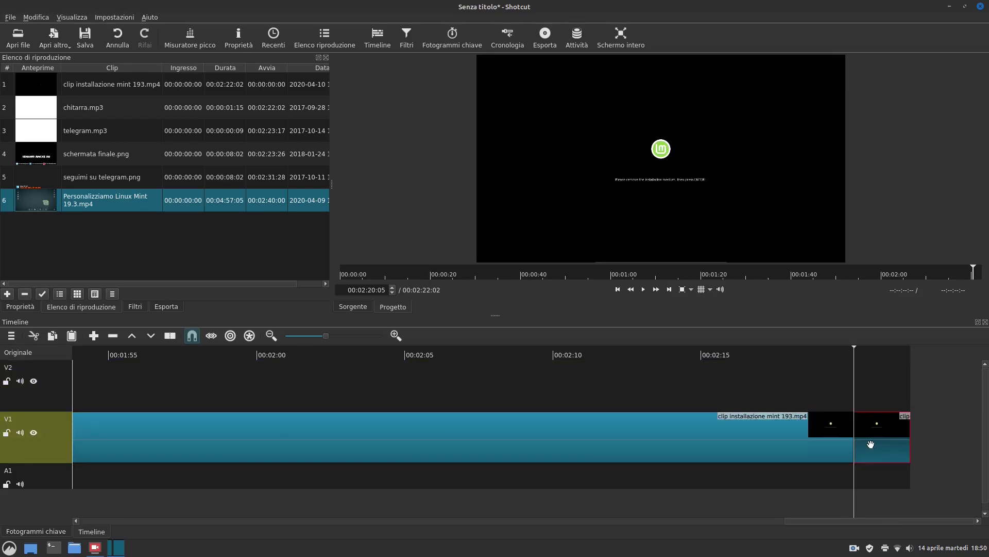
{"action": "key", "text": "Delete"}
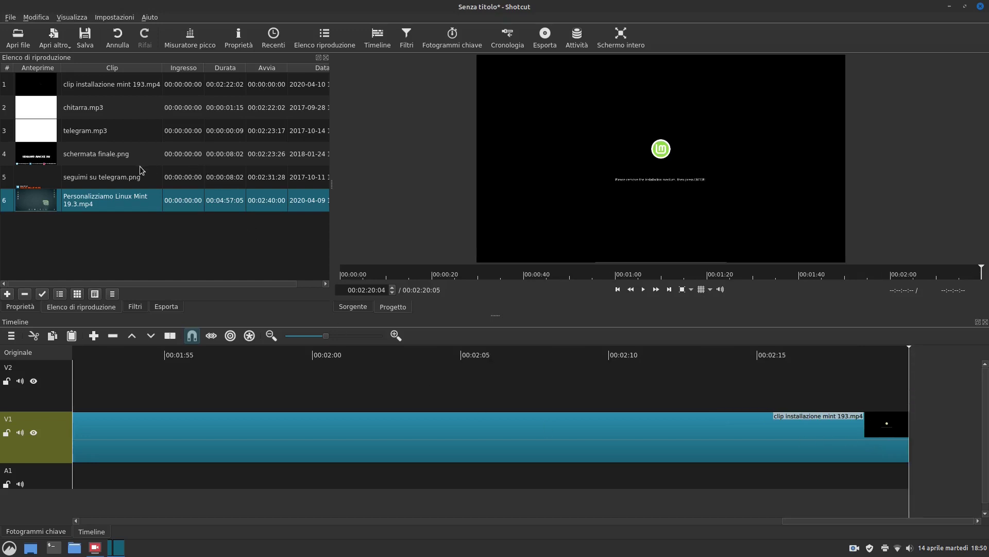
- Append schermata finale.png after the last clip on V1 and extend its duration to 00:00:10:18
{"action": "left_click_drag", "start_coordinate": [133, 160], "coordinate": [908, 434]}
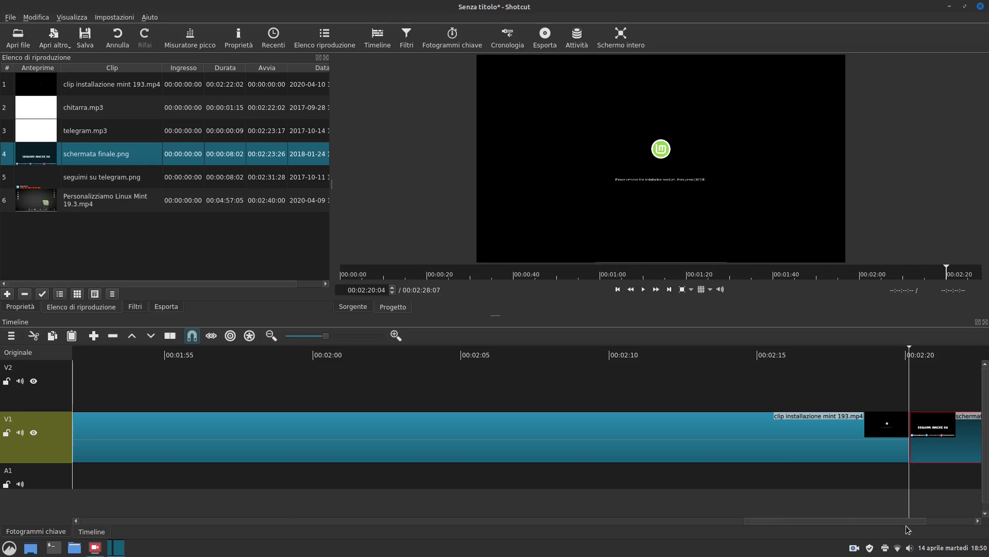
{"action": "left_click_drag", "start_coordinate": [901, 523], "coordinate": [977, 518]}
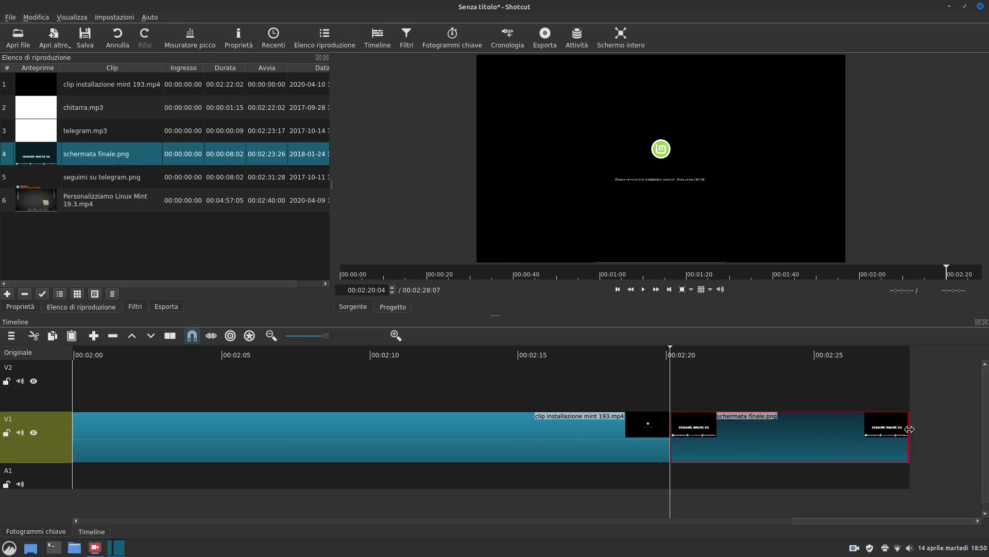
{"action": "left_click_drag", "start_coordinate": [910, 429], "coordinate": [937, 435]}
{"action": "right_click", "coordinate": [867, 446]}
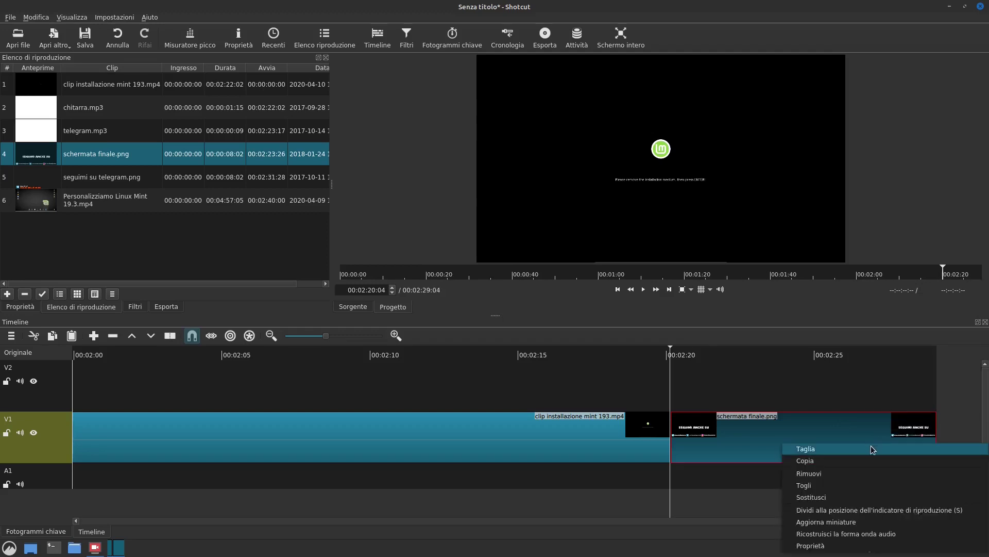
{"action": "left_click", "coordinate": [864, 546]}
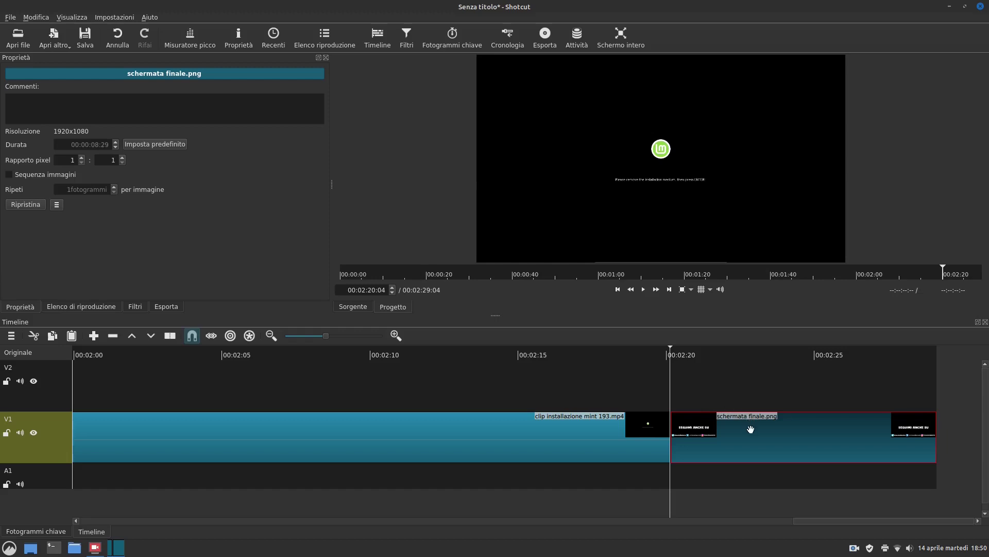
{"action": "left_click_drag", "start_coordinate": [941, 444], "coordinate": [988, 470]}
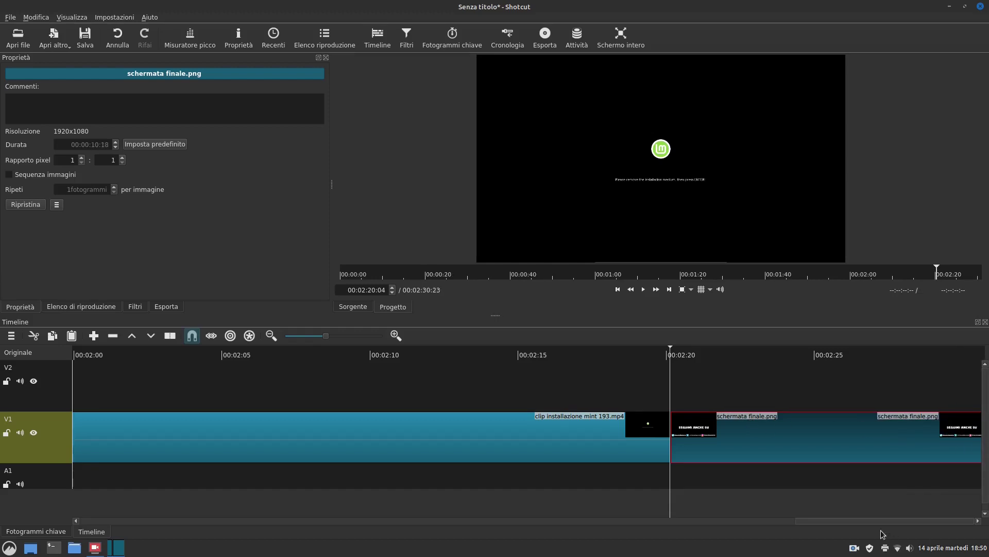
- Enable scrubbing while dragging on the timeline
{"action": "left_click", "coordinate": [211, 336]}
{"action": "left_click", "coordinate": [271, 336]}
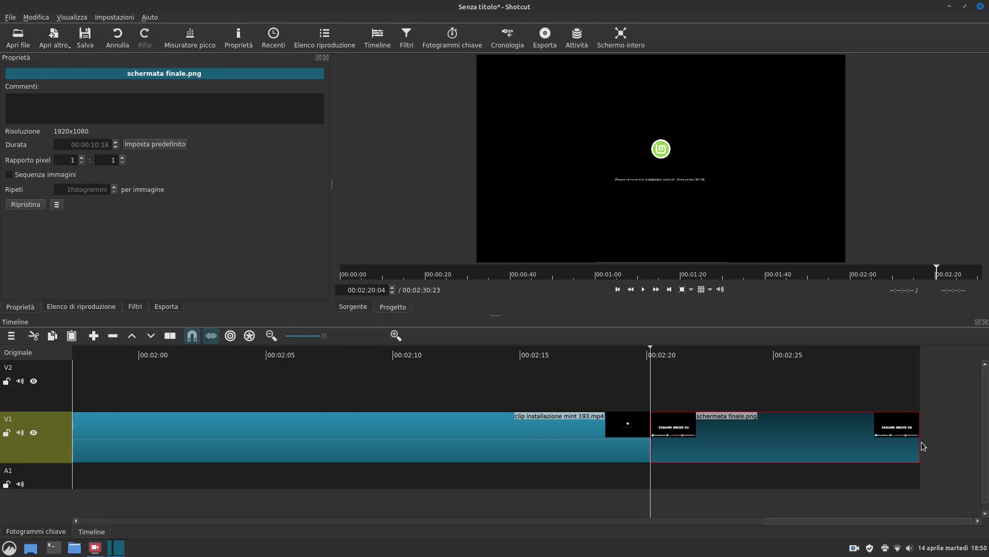
- Extend the closing schermata finale.png clip on V1 to a duration of 00:00:19:29
{"action": "left_click_drag", "start_coordinate": [919, 445], "coordinate": [985, 448]}
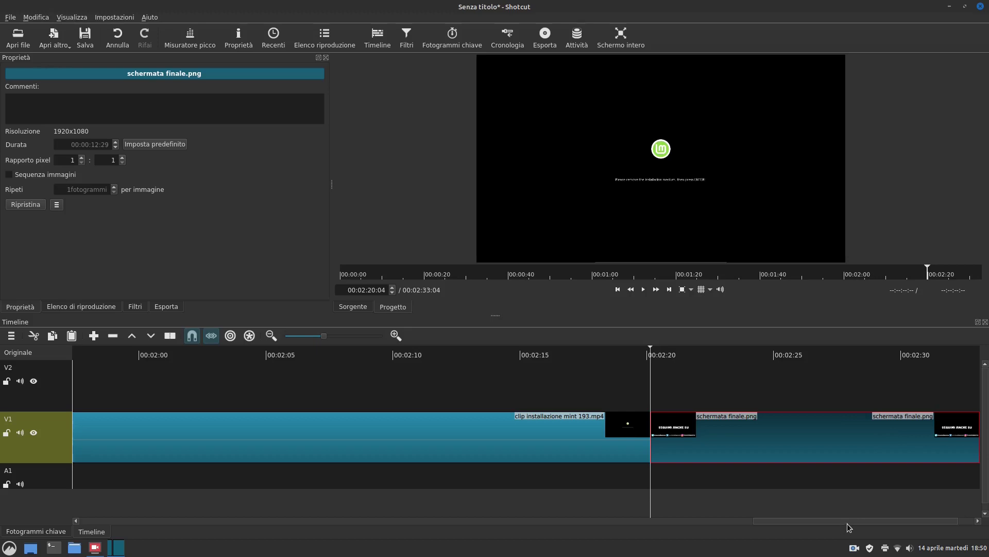
{"action": "scroll", "coordinate": [901, 519], "scroll_direction": "right", "scroll_amount": 2}
{"action": "left_click_drag", "start_coordinate": [909, 442], "coordinate": [974, 454]}
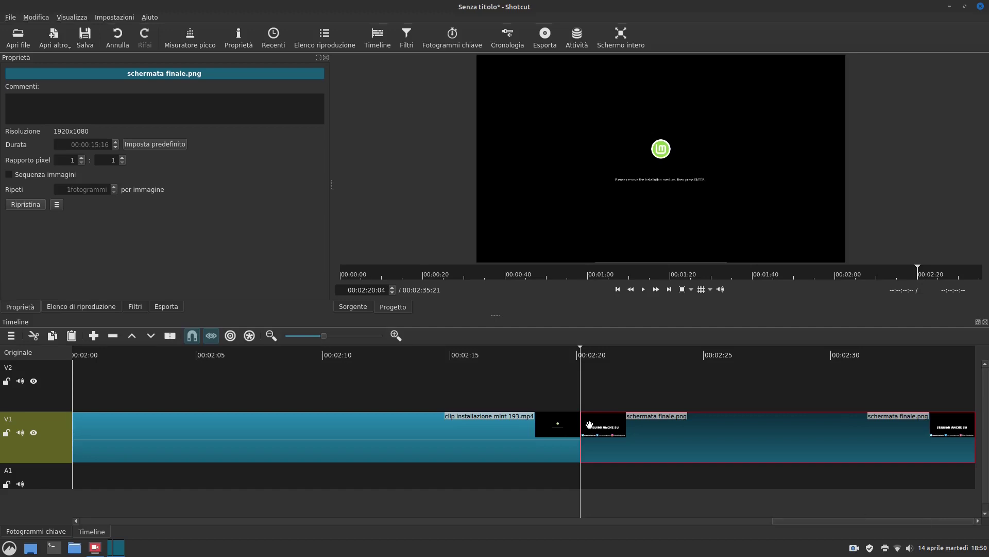
{"action": "scroll", "coordinate": [644, 410], "scroll_direction": "down", "scroll_amount": 1}
{"action": "scroll", "coordinate": [643, 405], "scroll_direction": "down", "scroll_amount": 3}
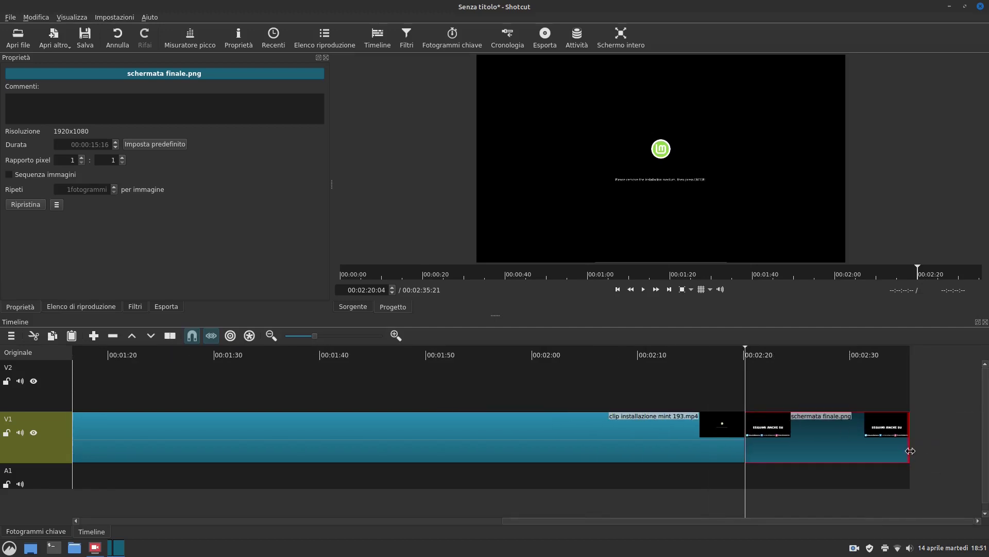
{"action": "left_click_drag", "start_coordinate": [936, 449], "coordinate": [966, 454]}
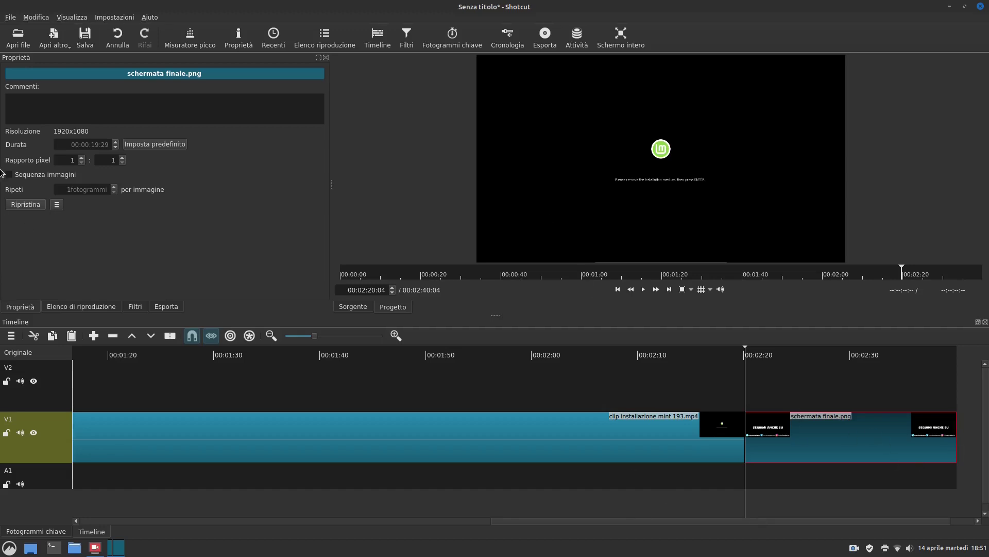
- Place chitarra.mp3 from the playlist on audio track A1, aligned with the start of schermata finale.png
{"action": "left_click", "coordinate": [71, 306]}
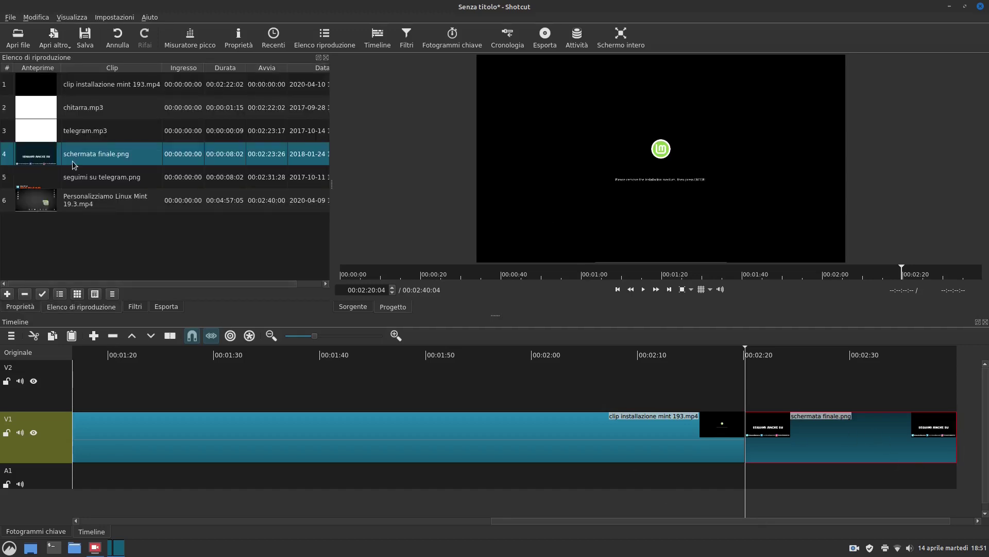
{"action": "left_click_drag", "start_coordinate": [79, 112], "coordinate": [747, 489]}
- Add a short fade-out to the end of clip installazione mint 193.mp4 on V1 and play the timeline from 00:02:16:12
{"action": "left_click", "coordinate": [705, 386]}
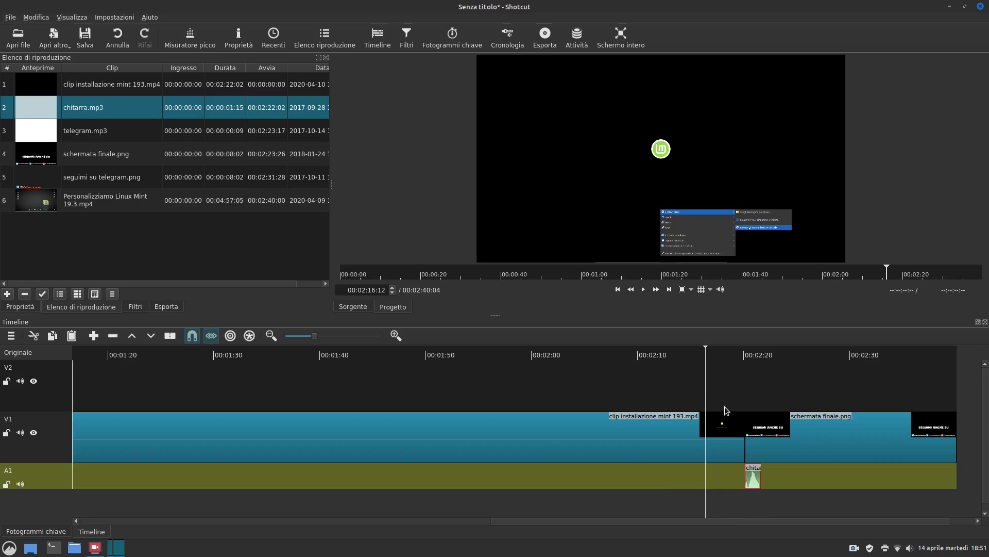
{"action": "left_click_drag", "start_coordinate": [742, 416], "coordinate": [729, 416]}
{"action": "left_click", "coordinate": [646, 290]}
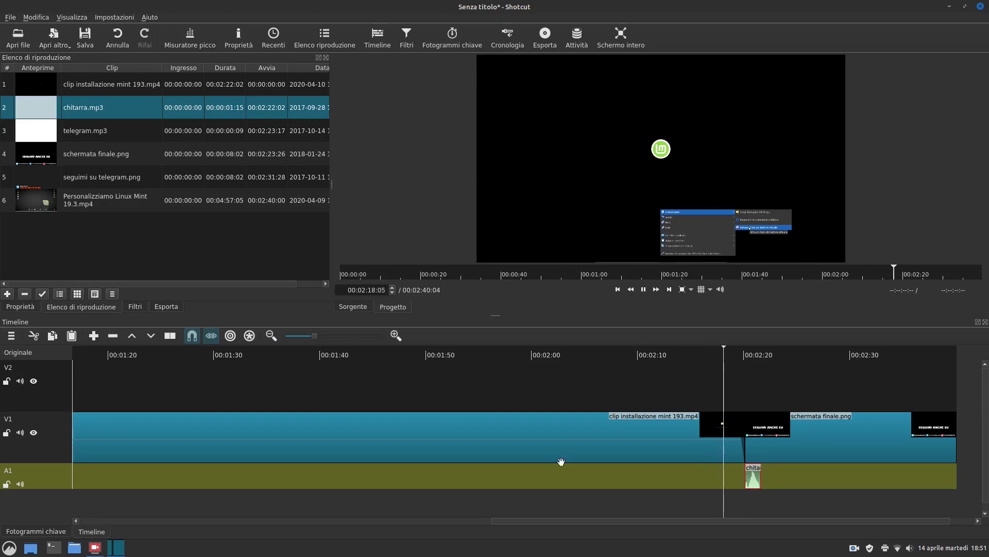